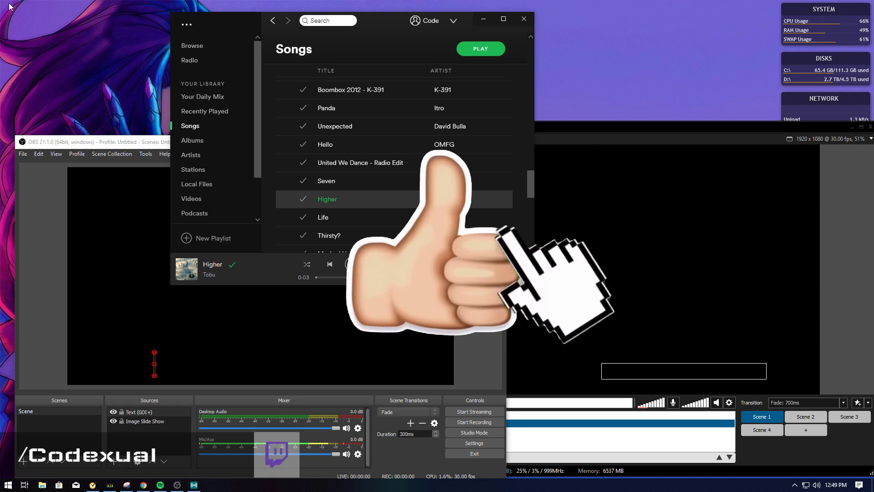
- Move the Spotify window over OBS to sit near the top centre of the screen
drag(393, 26, 408, 23)
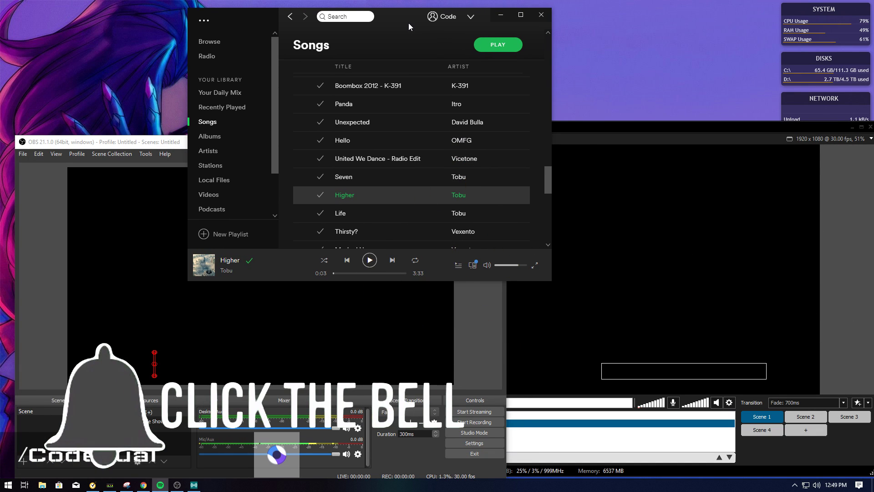
drag(408, 22, 481, 25)
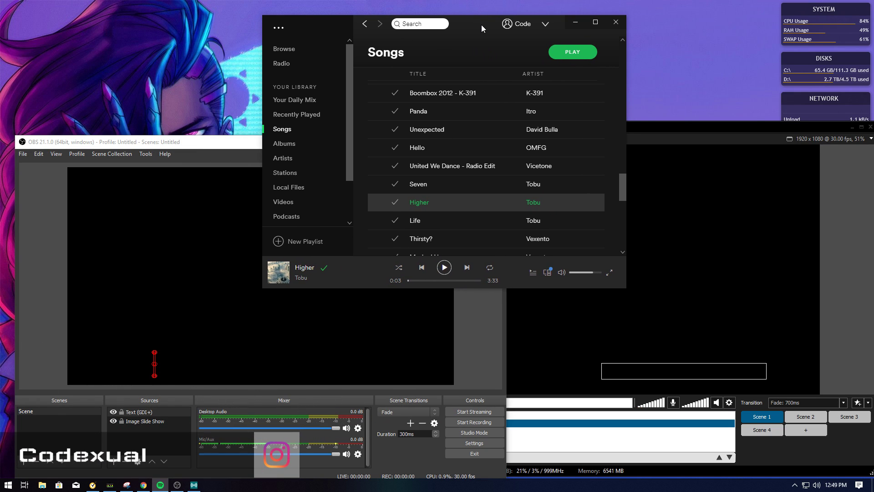
mouse_move(479, 28)
mouse_down()
mouse_move(455, 23)
mouse_move(468, 24)
mouse_up()
- Arrange the windows: raise Spotify slightly, shift XSplit right and OBS to the left edge
click(226, 145)
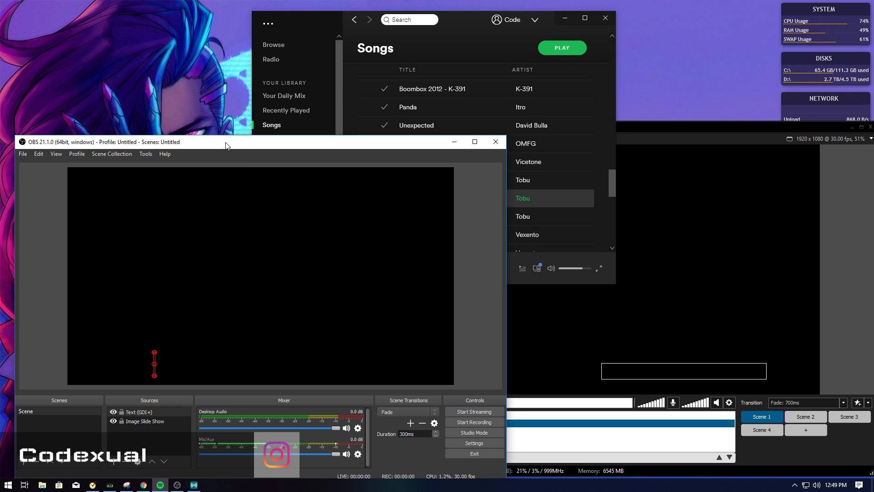
click(460, 19)
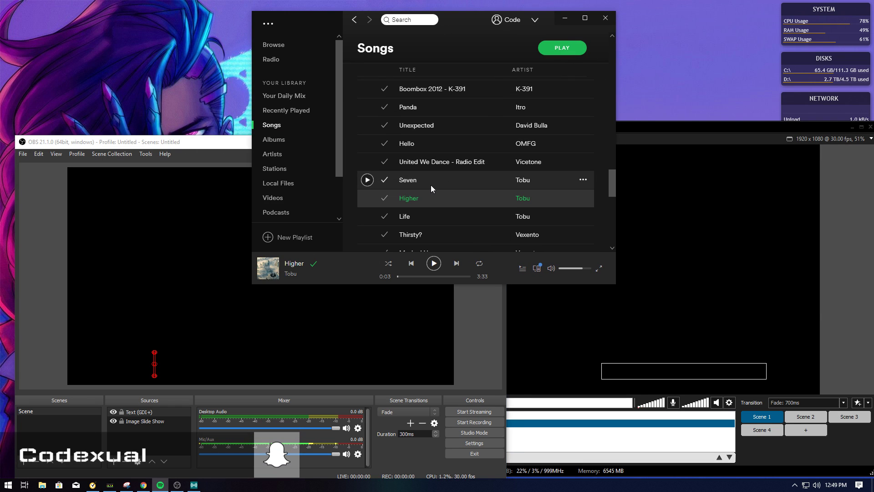
scroll(398, 196, down, 1)
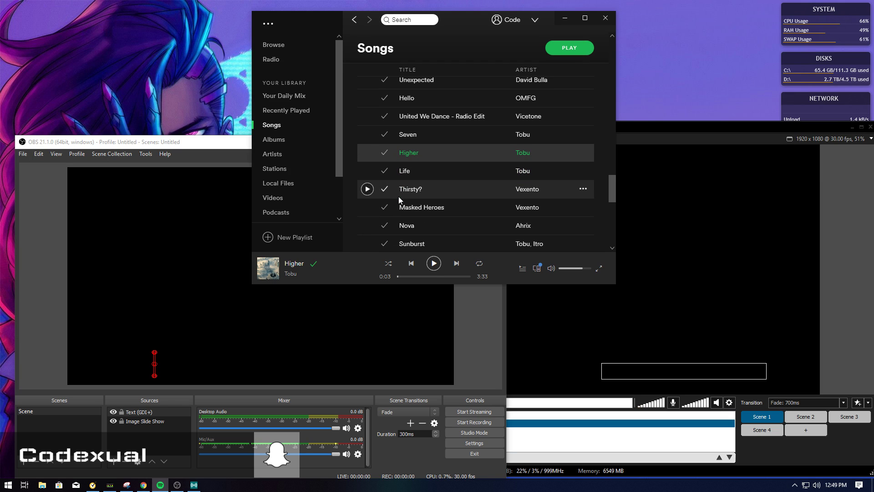
drag(463, 27, 458, 17)
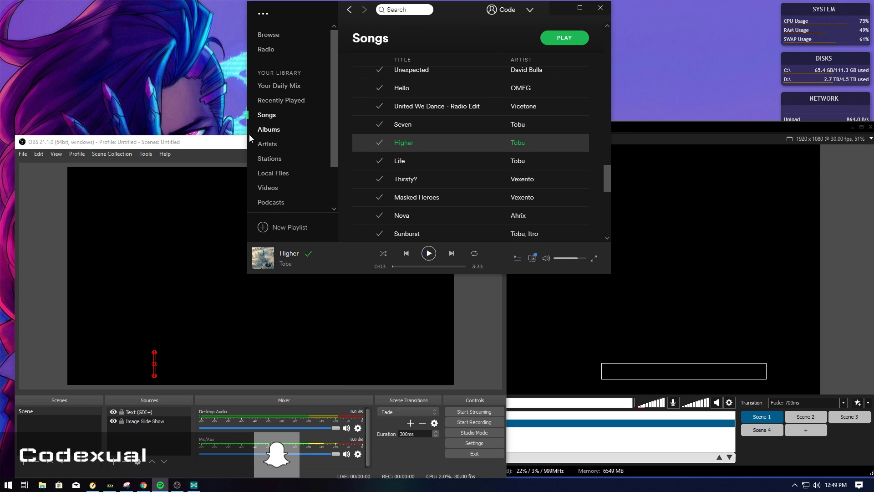
click(212, 148)
click(649, 127)
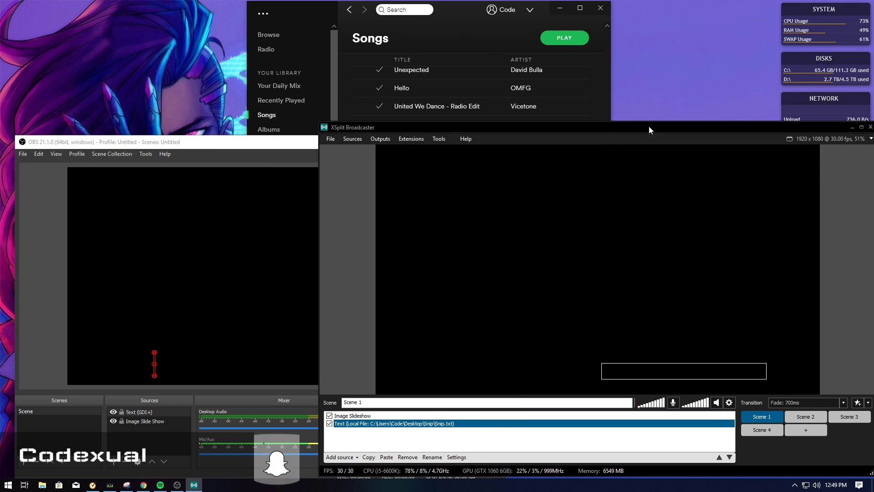
drag(540, 129, 588, 127)
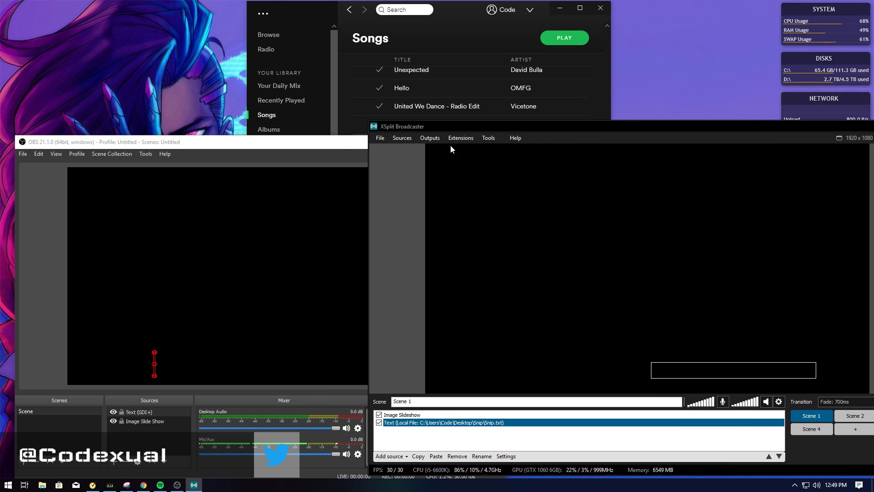
drag(308, 144, 287, 144)
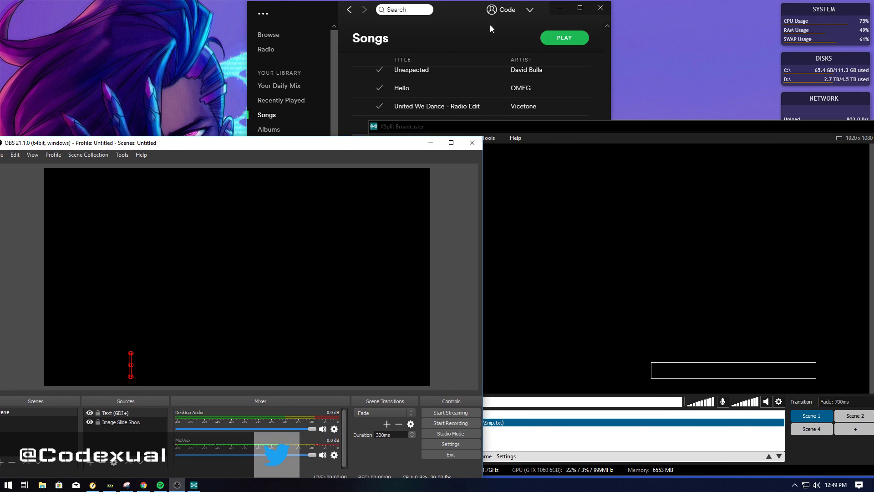
- Briefly play Tobu's 'Higher' in Spotify, pause it, and bring OBS and XSplit forward
click(458, 12)
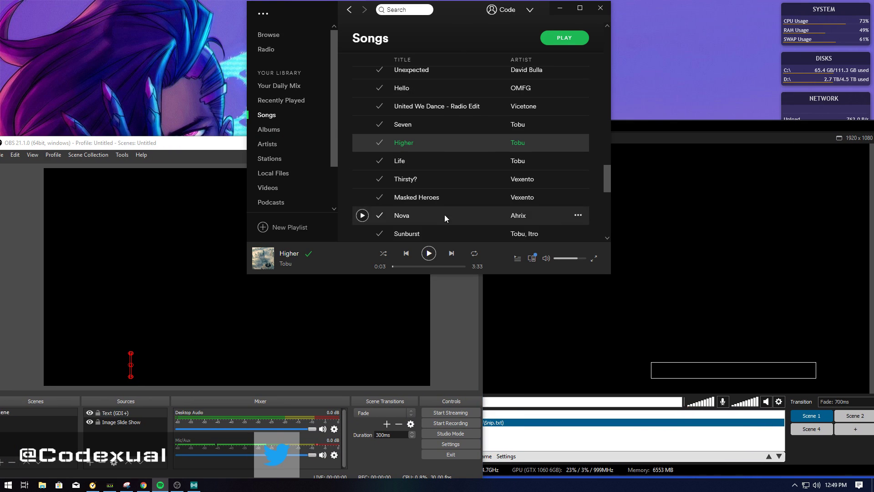
click(423, 254)
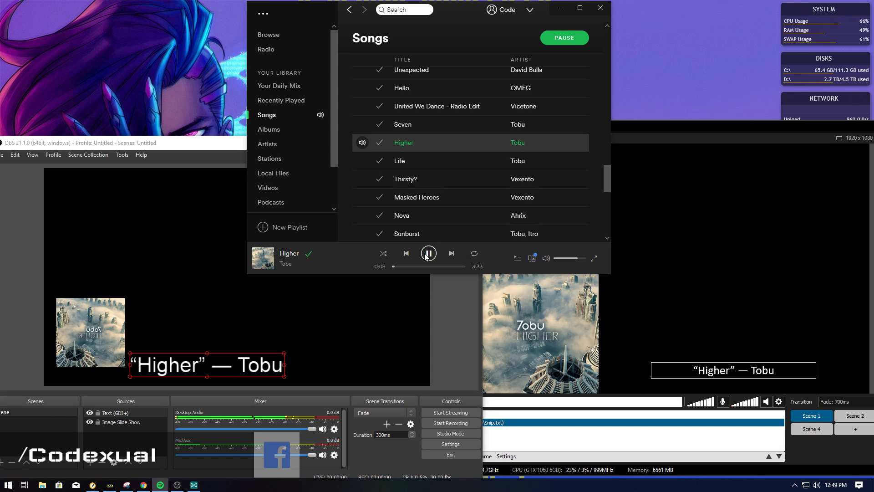
click(426, 256)
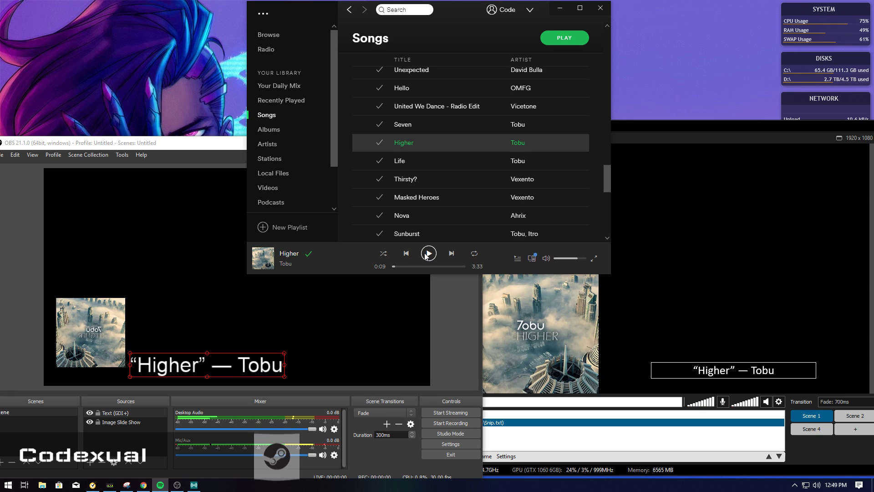
click(449, 342)
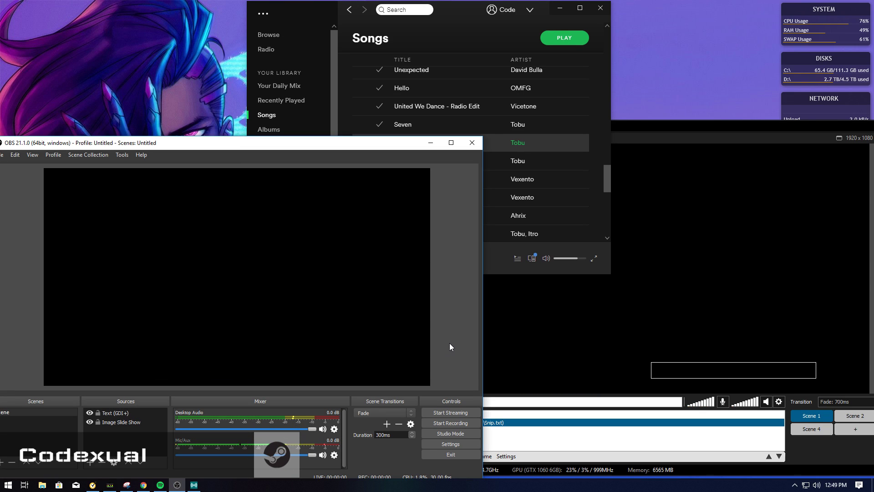
click(551, 401)
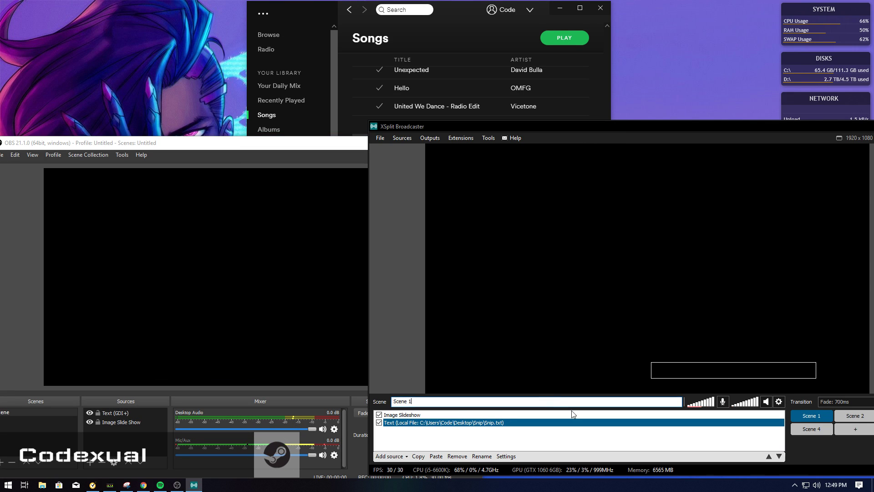
- Pull XSplit onscreen, centre the OBS window, and drag the Snip folder window into view
drag(427, 124, 322, 77)
drag(220, 148, 546, 89)
click(167, 220)
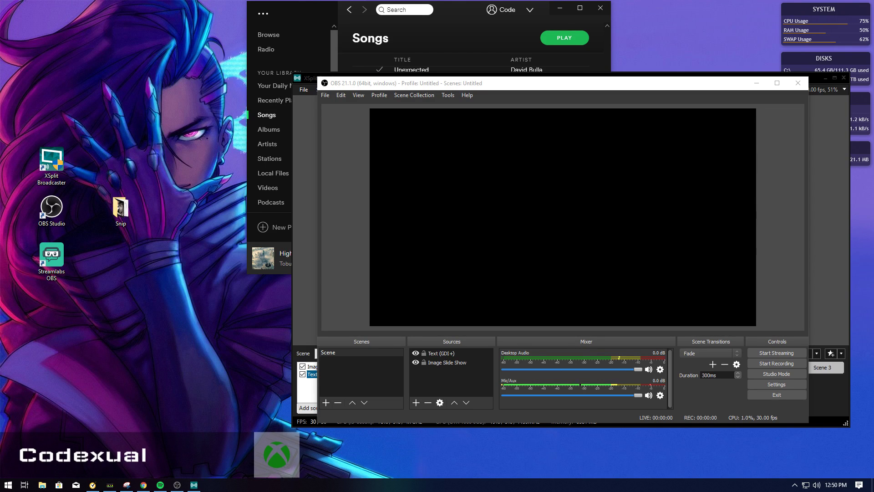
drag(0, 98, 130, 131)
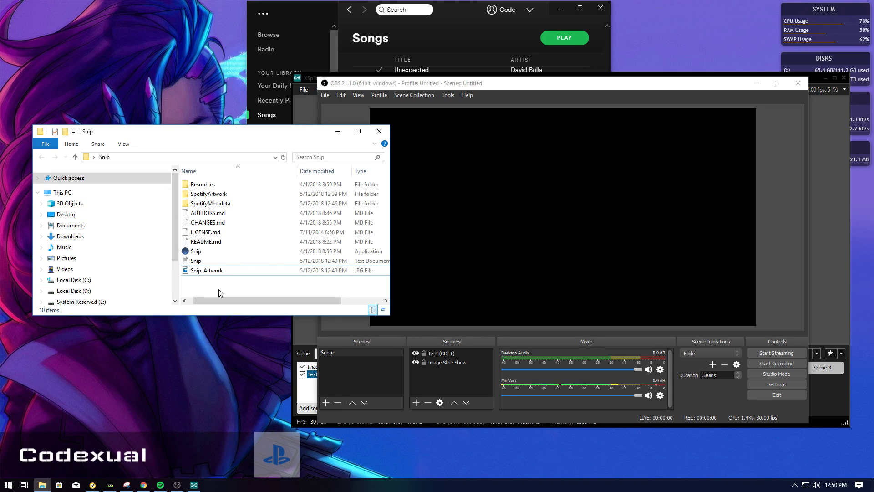
- Shift the Snip folder down-right, select the Snip application, then bring Spotify's song list forward
drag(220, 301, 211, 302)
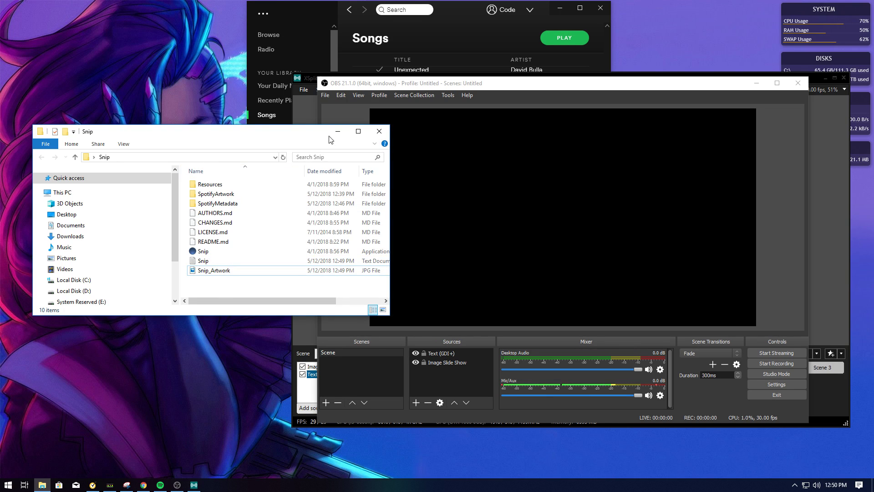
drag(280, 132, 409, 180)
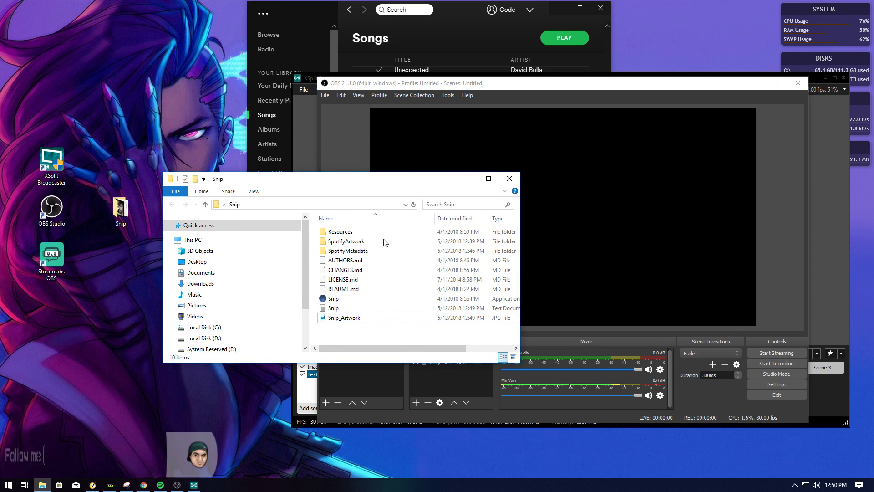
click(333, 299)
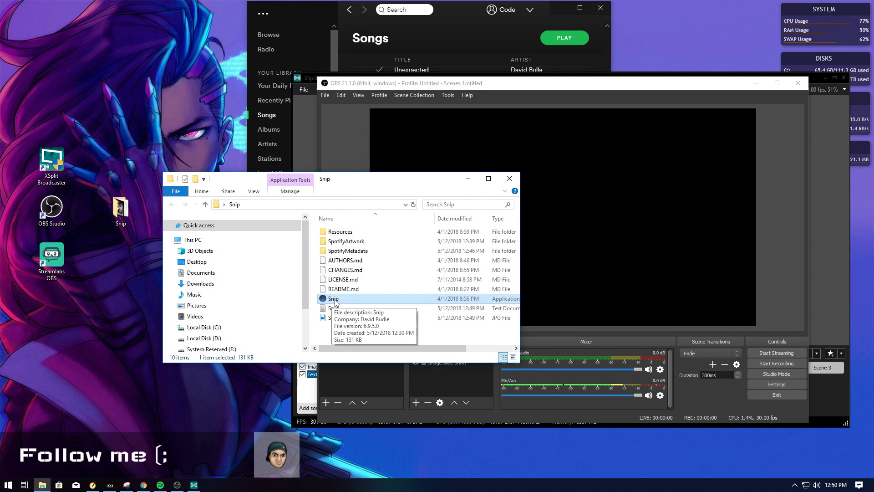
click(437, 9)
drag(437, 9, 427, 34)
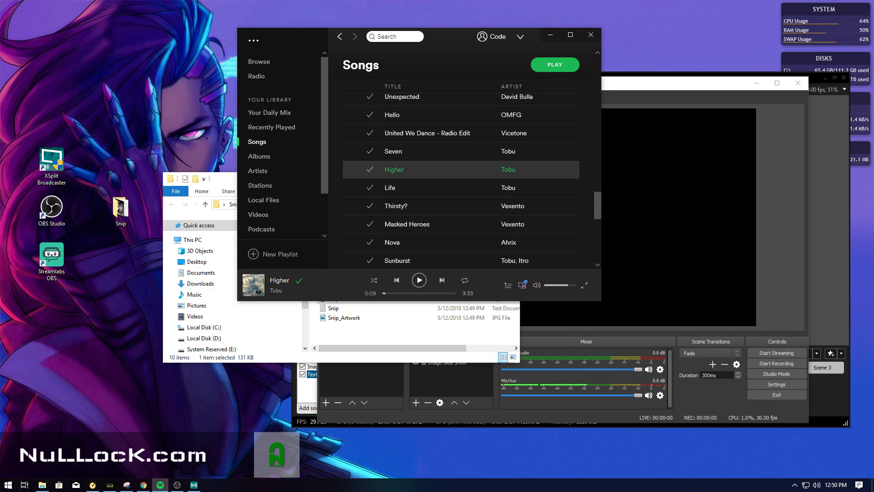
- Launch Microsoft Store by searching 'store' from Start, then close it again
click(9, 485)
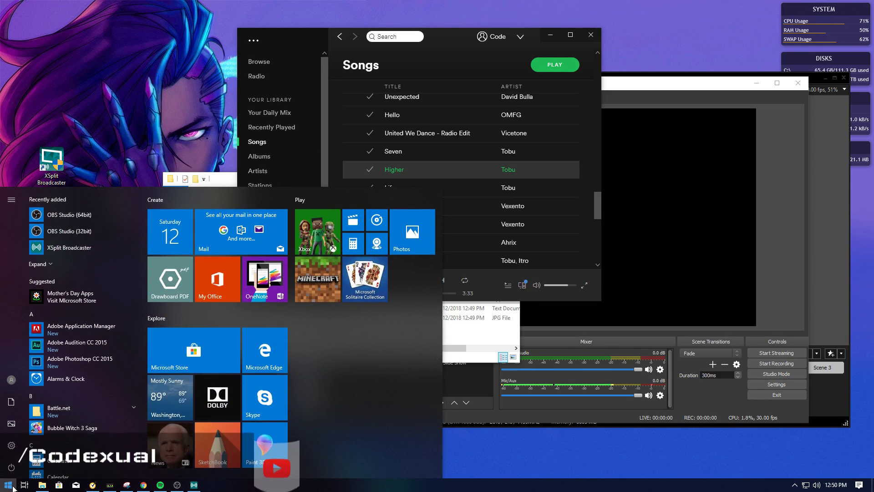
text(store)
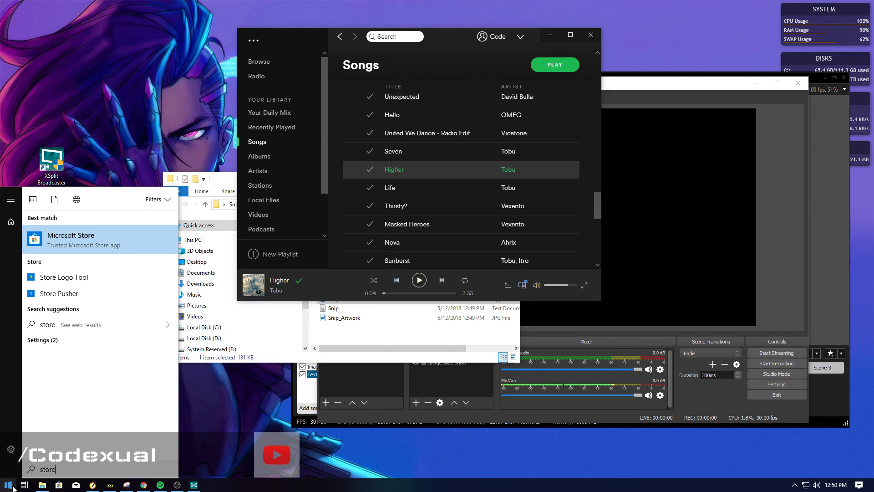
key(Return)
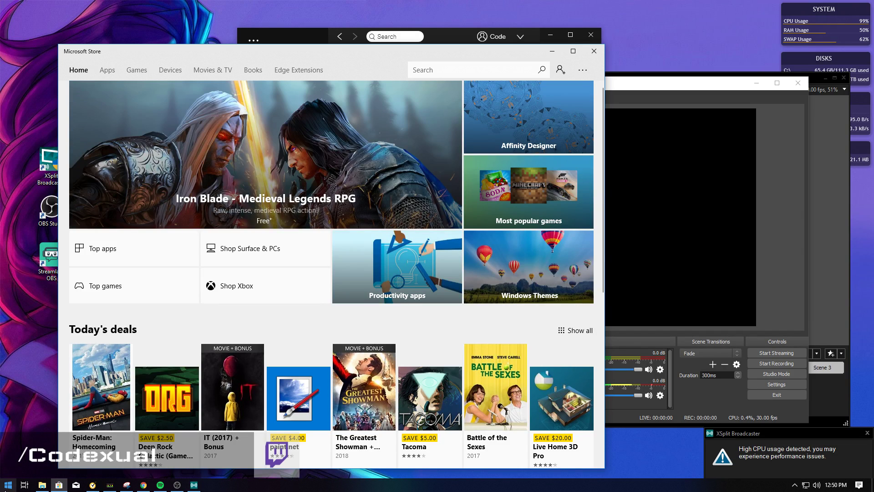
drag(447, 47, 476, 47)
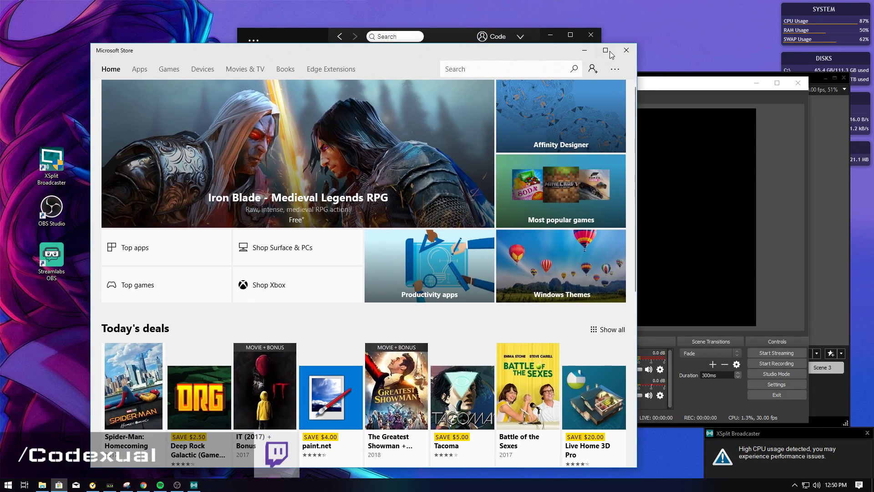
click(627, 51)
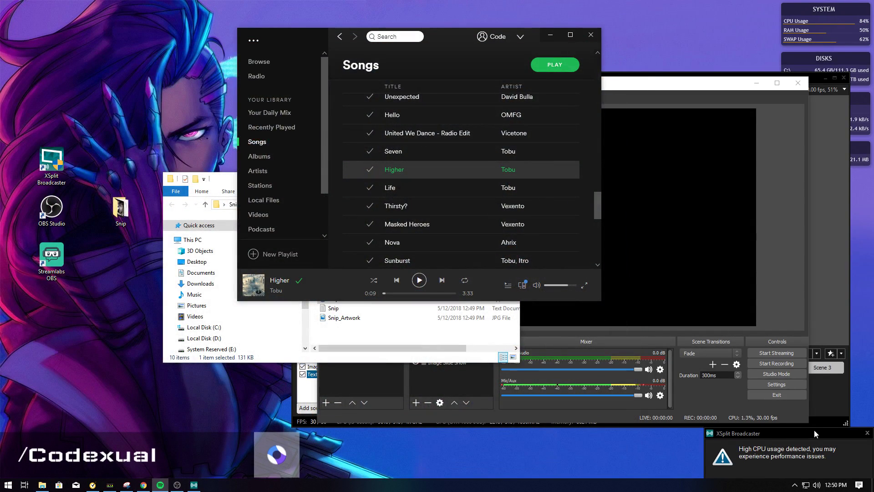
- Check Snip's tray menu: Spotify selected, Save Album Artwork on at Large size
click(393, 339)
click(795, 486)
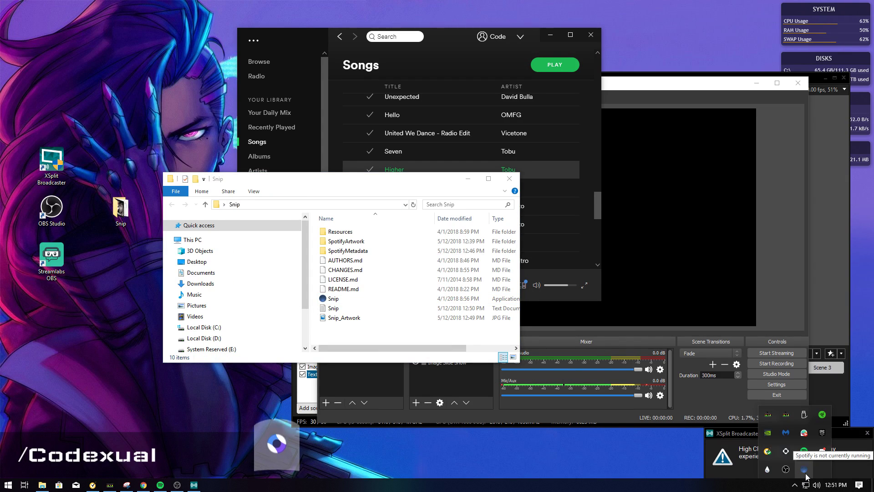
right_click(805, 470)
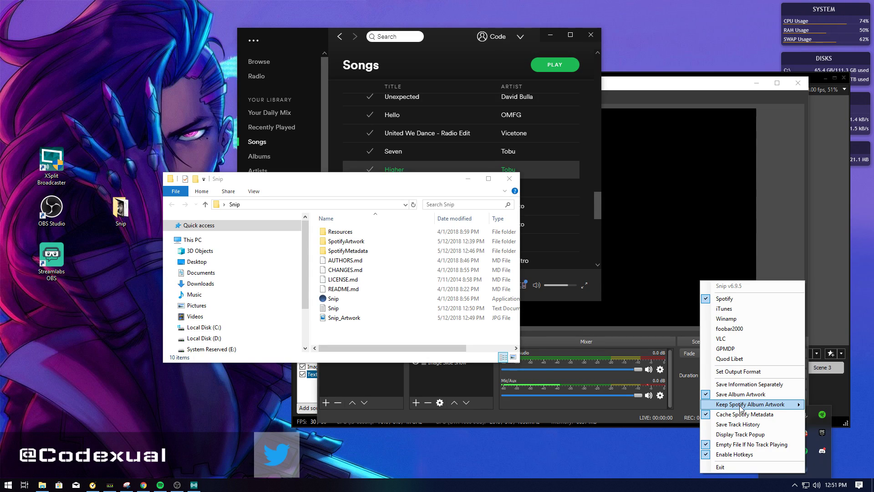
mouse_move(737, 405)
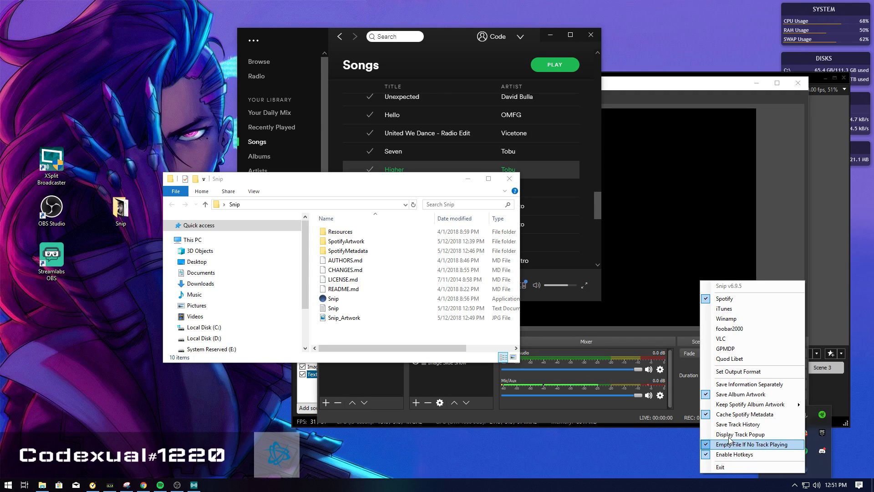
click(672, 445)
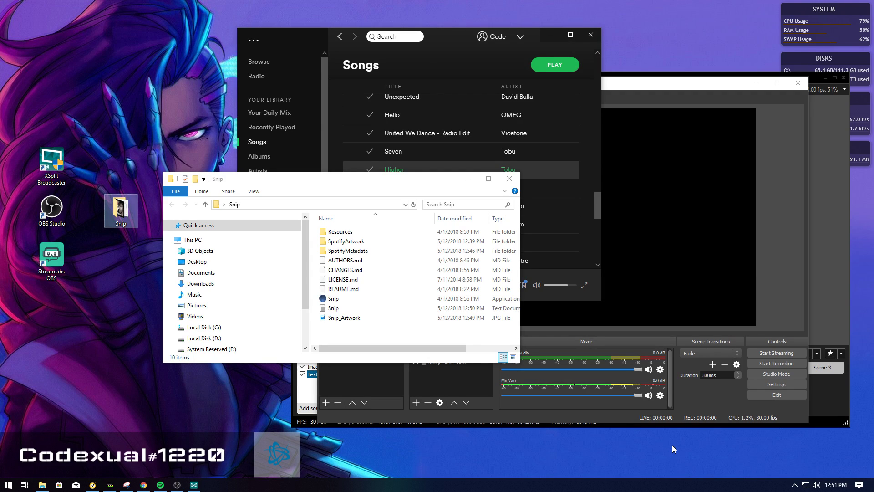
- Bring OBS forward and remove the Image Slide Show source
drag(345, 182, 89, 296)
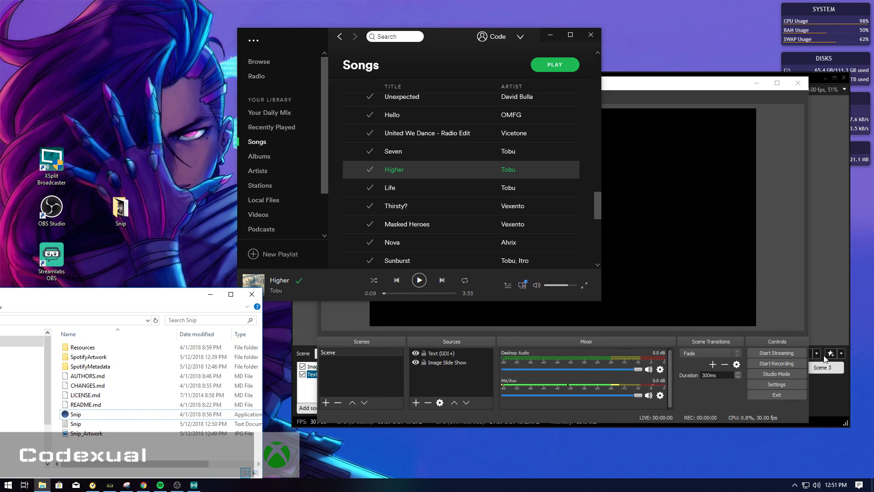
drag(619, 86, 475, 100)
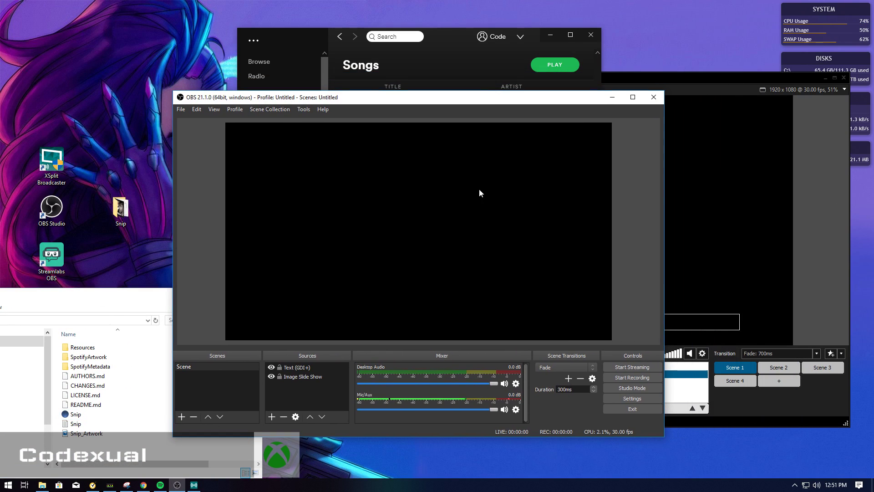
click(291, 377)
click(284, 416)
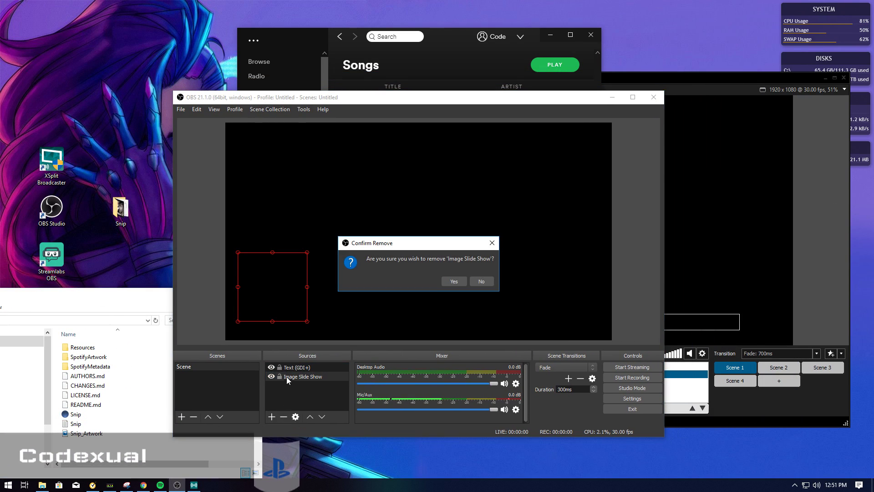
click(457, 282)
- Remove the Text (GDI+) source as well, leaving the scene empty
click(306, 367)
click(281, 412)
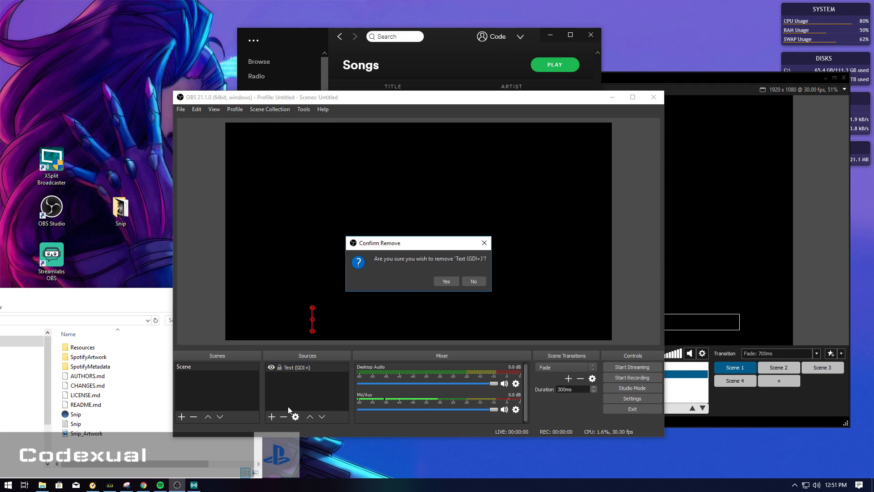
click(438, 282)
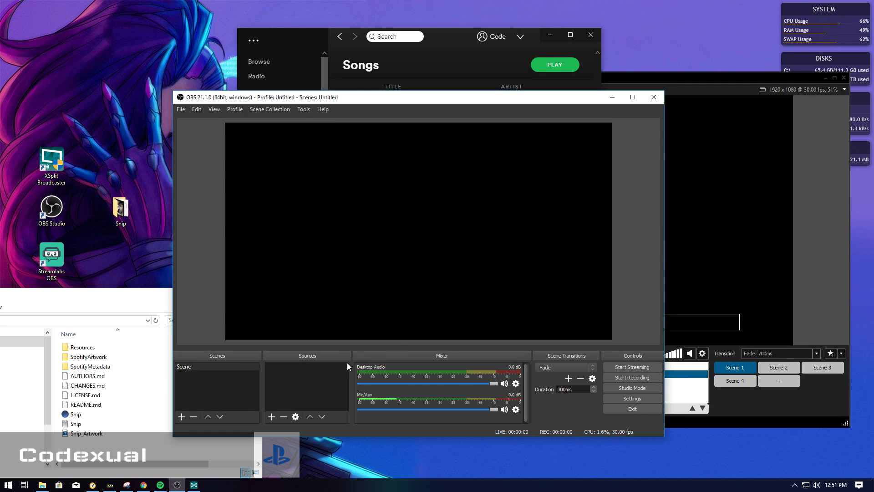
- Add a new Image Slide Show source named 'Artwork'
click(273, 418)
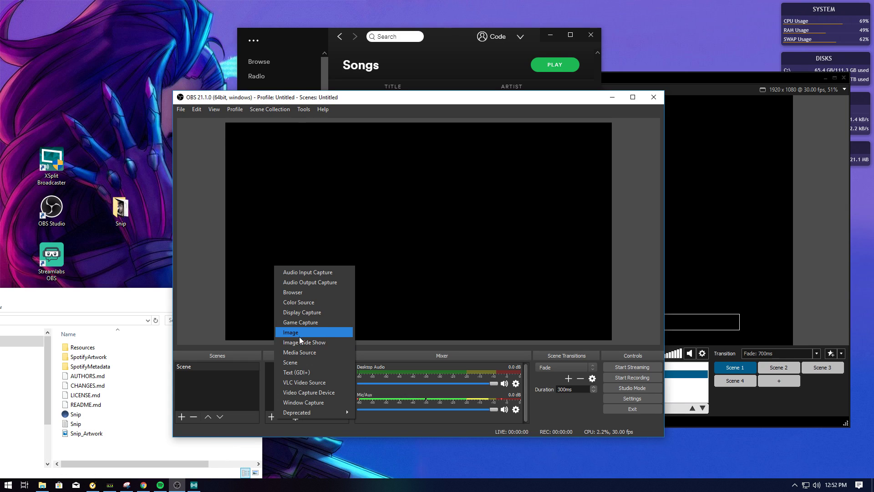
click(298, 342)
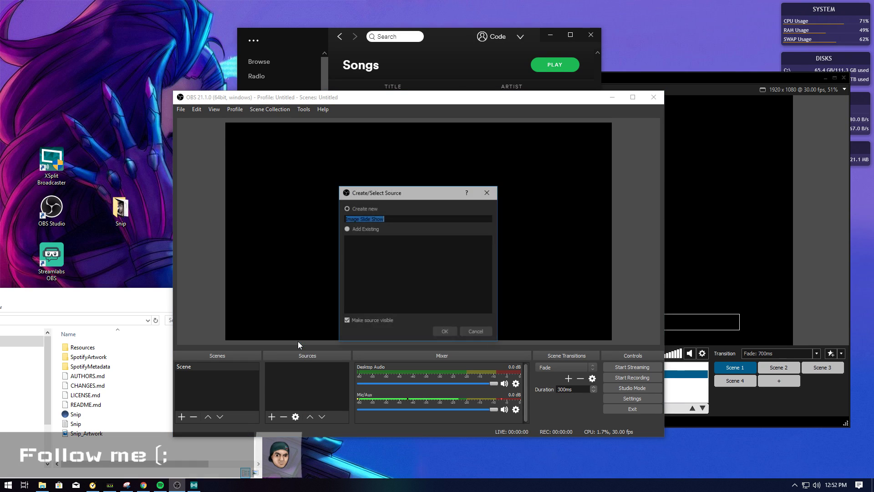
key(BackSpace)
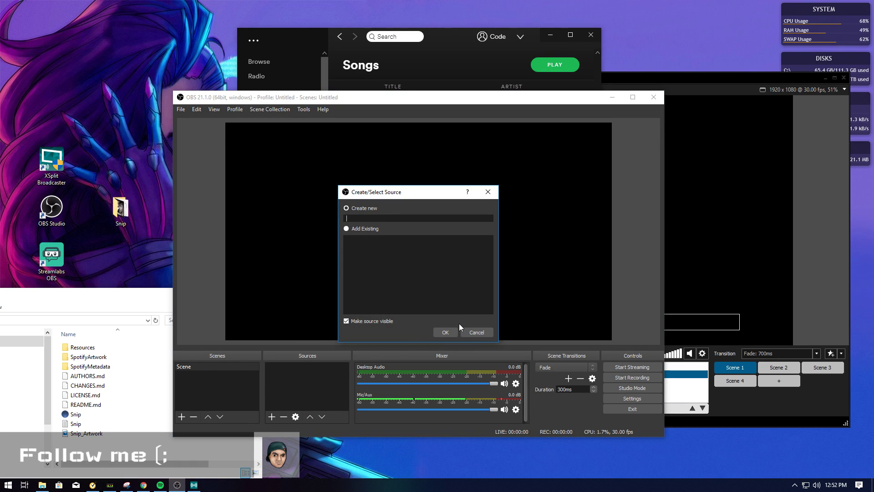
text(Artwork)
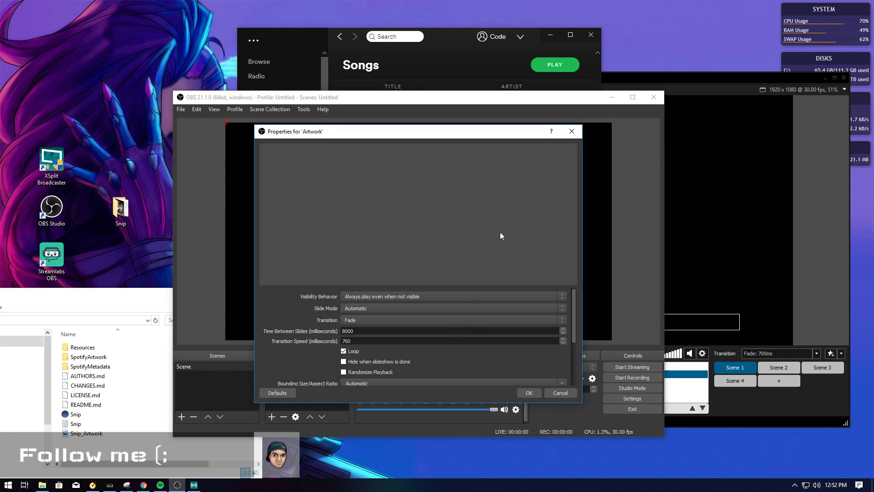
scroll(302, 340, down, 3)
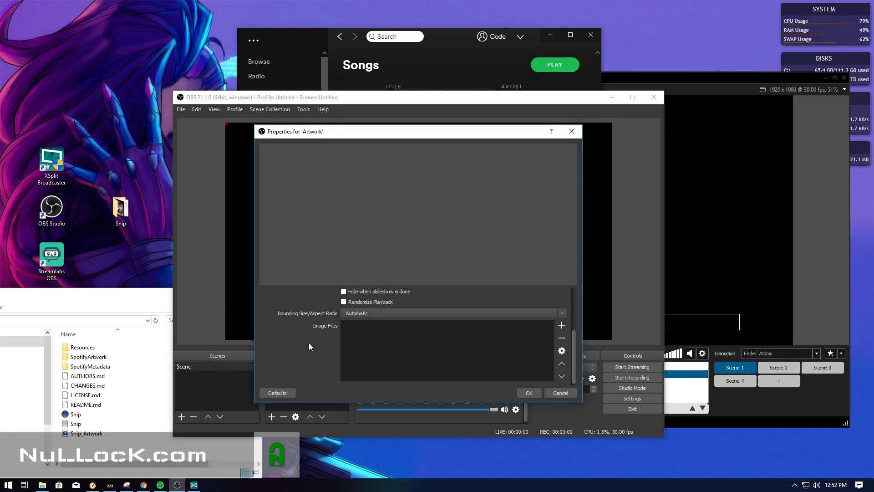
scroll(309, 345, up, 3)
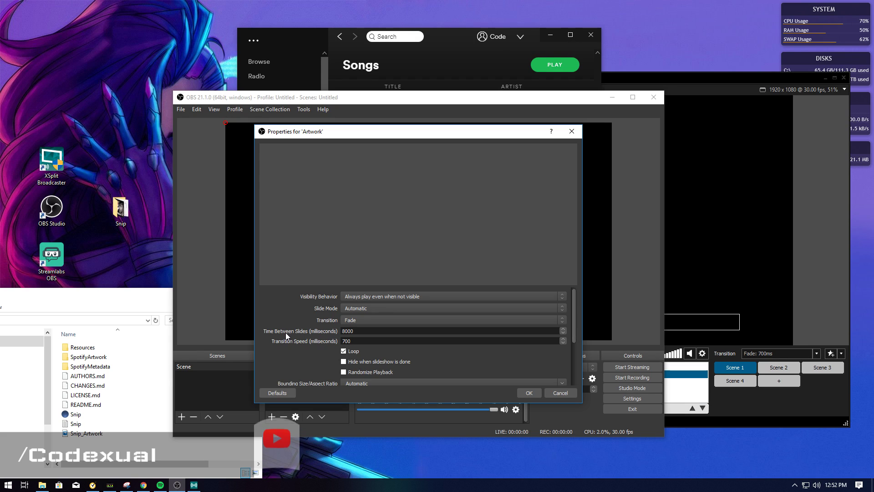
scroll(286, 335, down, 3)
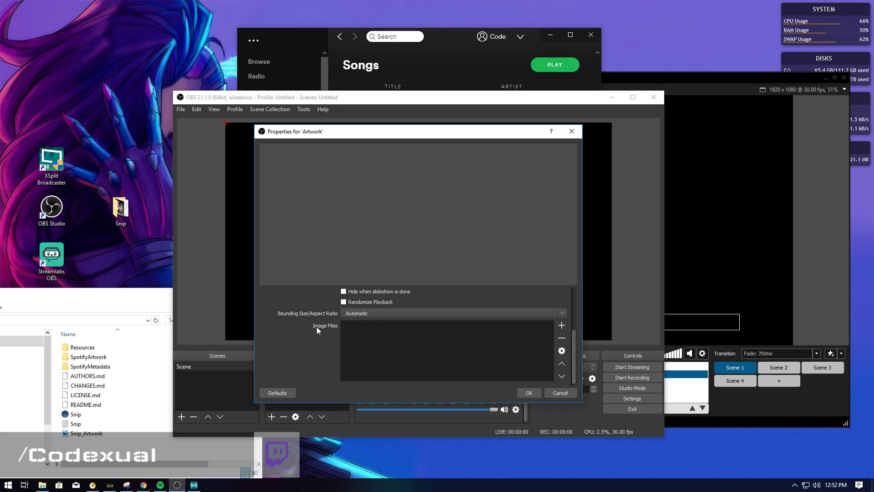
- Load the Snip_Artwork file into the slideshow and enlarge it into a top-left square
click(561, 325)
click(568, 332)
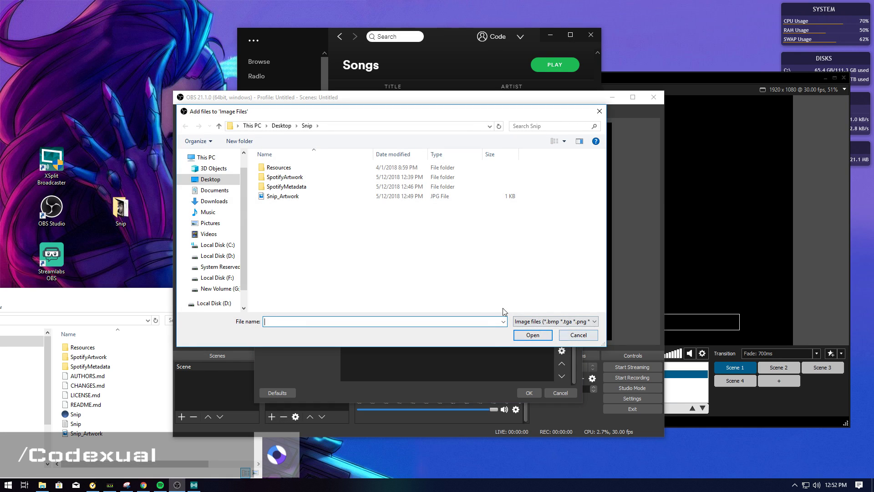
click(278, 197)
click(532, 337)
click(534, 391)
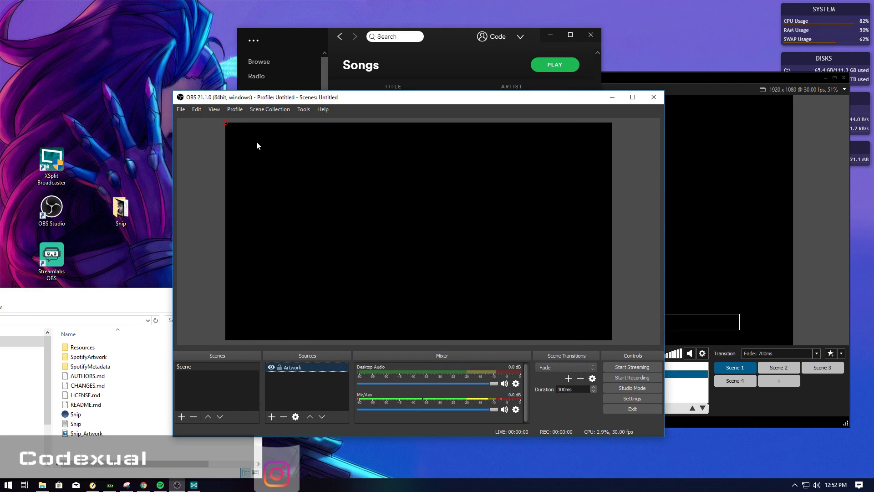
drag(226, 125, 310, 212)
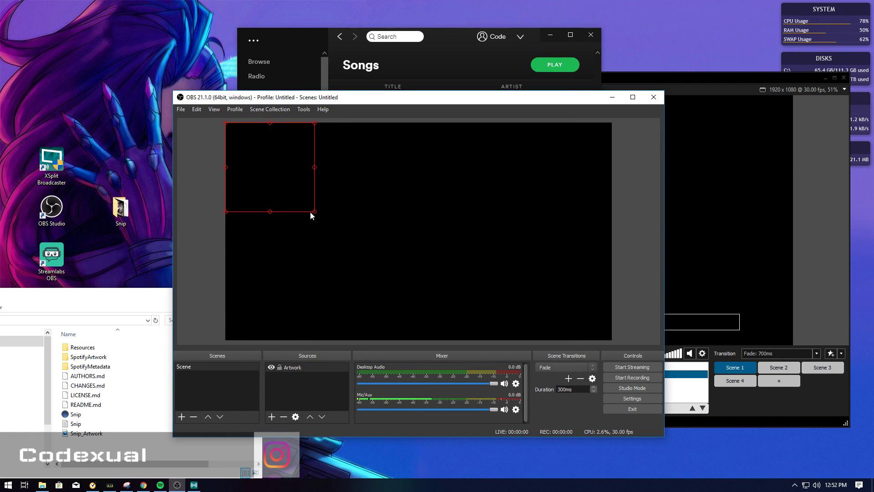